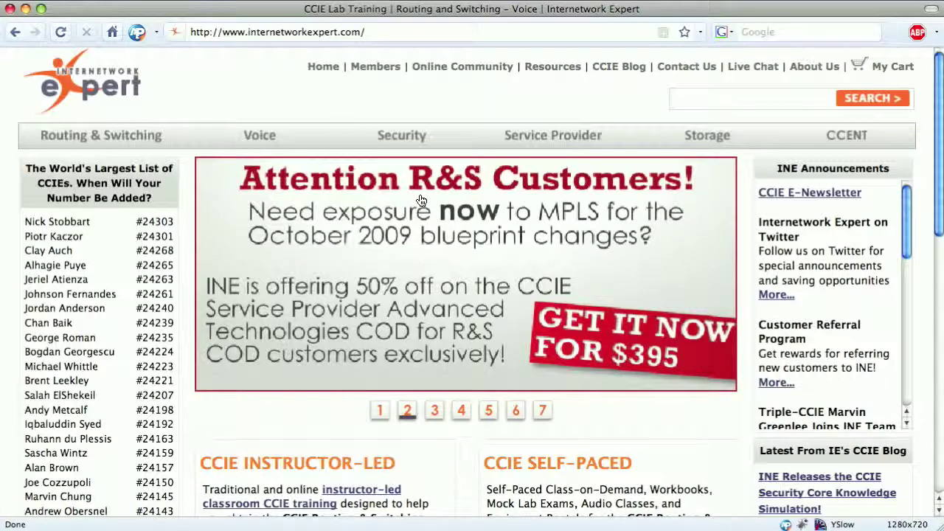
- Sign in to the member account with the saved e-mail address and account password
{"action": "left_click", "coordinate": [376, 68]}
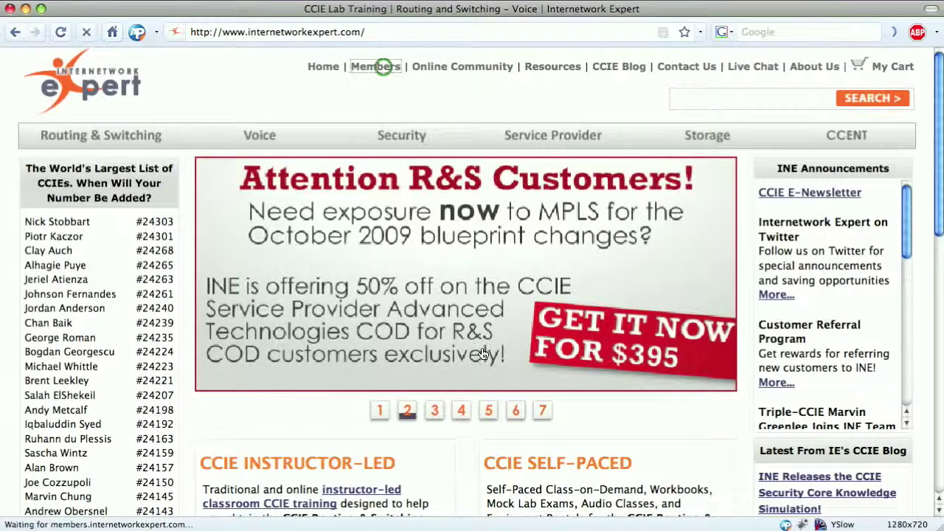
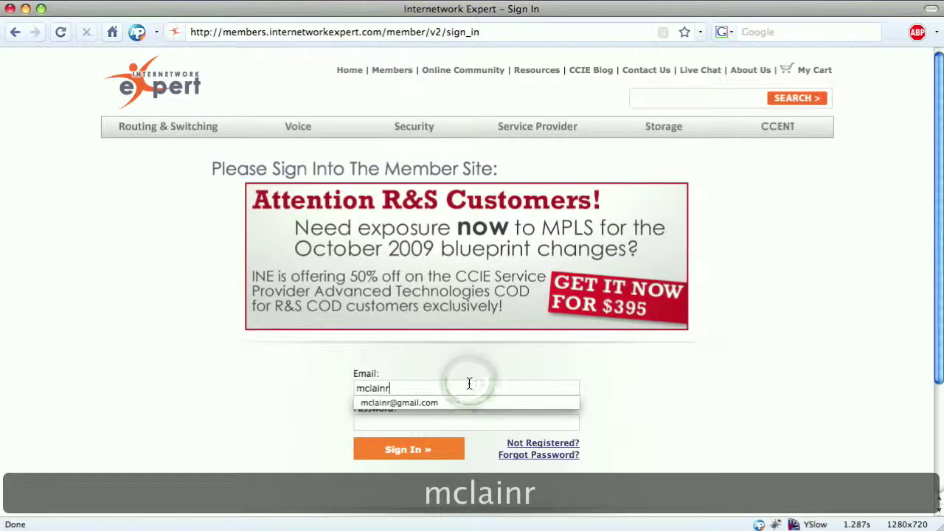
{"action": "key", "text": "Down"}
{"action": "key", "text": "Up"}
{"action": "key", "text": "Down"}
{"action": "key", "text": "Tab"}
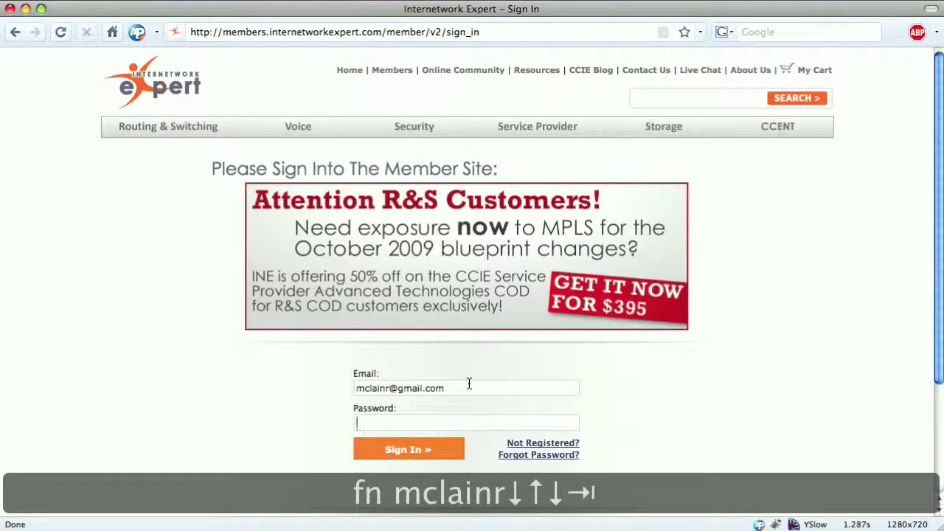
{"action": "type", "text": "********"}
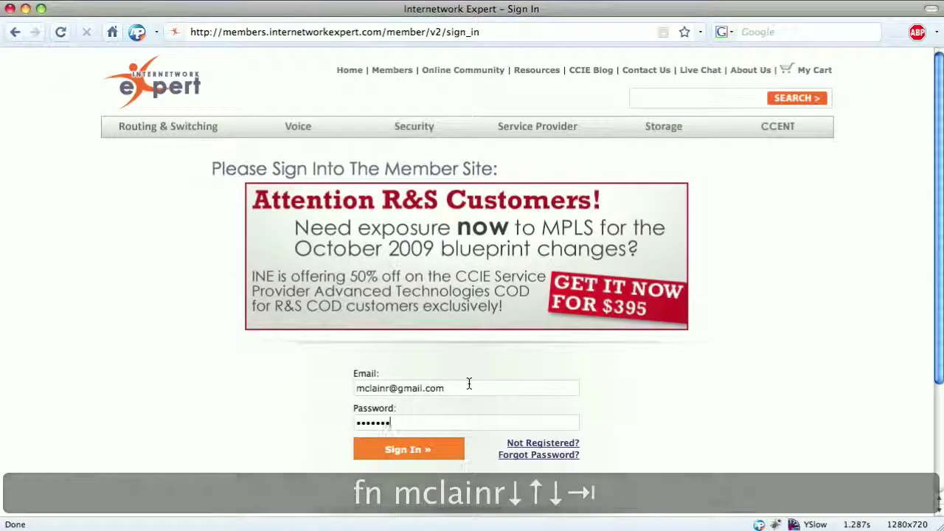
{"action": "key", "text": "Return"}
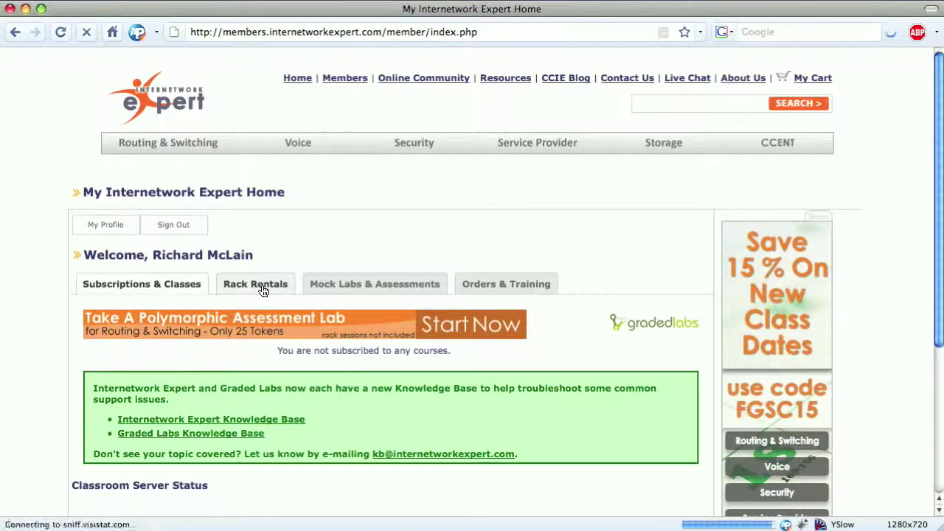
- Show the Rack Rentals section with 200 tokens available and the rack scheduler links
{"action": "left_click", "coordinate": [261, 290]}
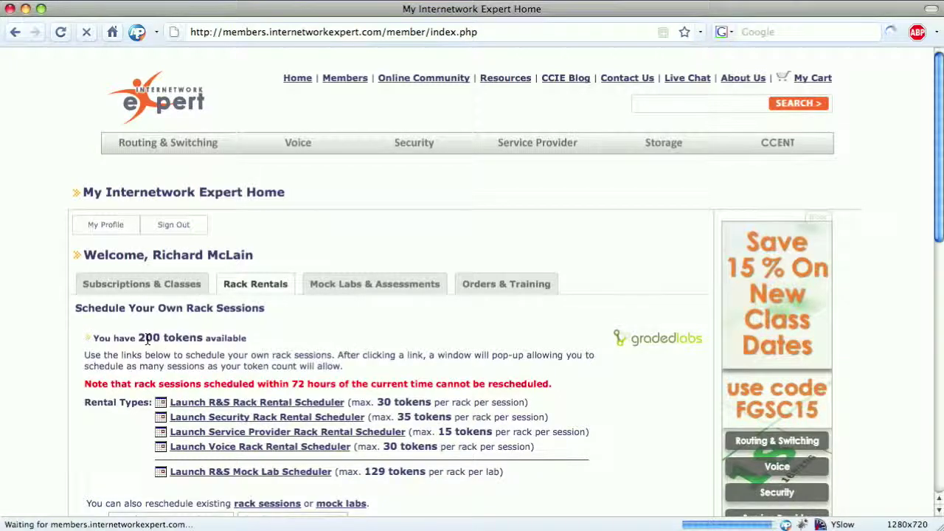
{"action": "scroll", "coordinate": [288, 328], "scroll_direction": "down", "scroll_amount": 4}
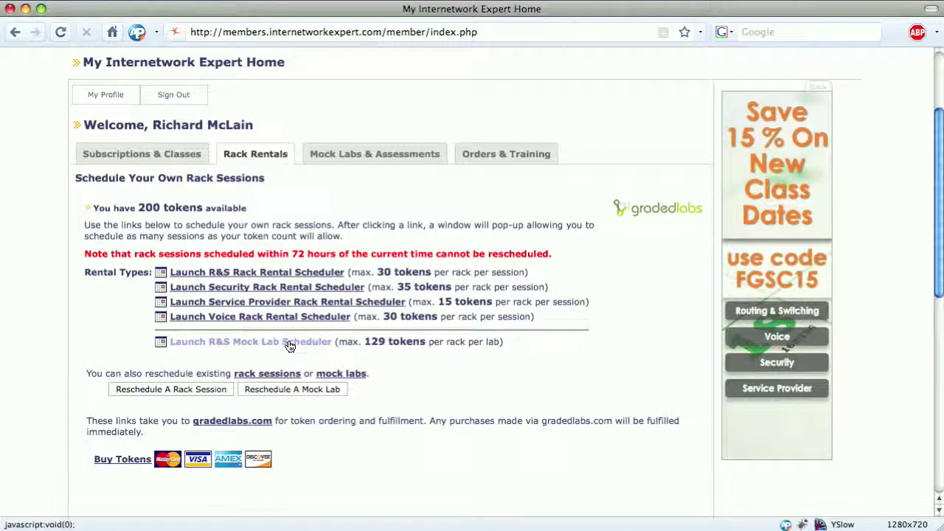
- Open the Service Provider rack rental calendar for May 2009 and review the available session slots
{"action": "left_click", "coordinate": [289, 306]}
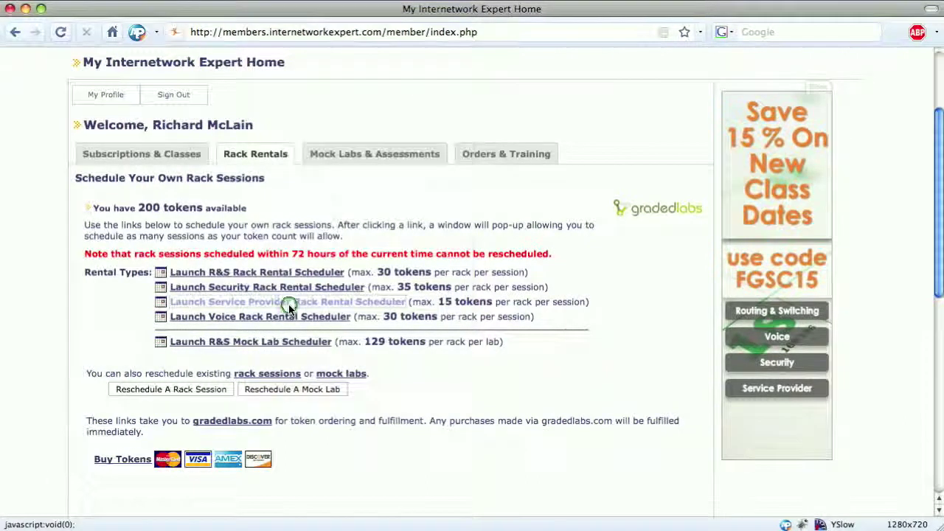
{"action": "left_click_drag", "start_coordinate": [181, 10], "coordinate": [673, 14]}
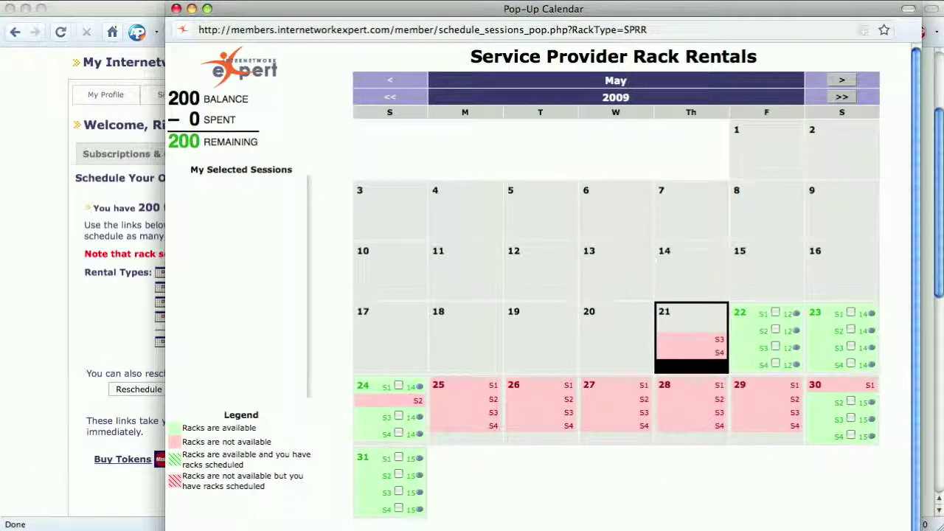
{"action": "mouse_move", "coordinate": [917, 476]}
{"action": "left_mouse_down"}
{"action": "mouse_move", "coordinate": [918, 516]}
{"action": "mouse_move", "coordinate": [917, 479]}
{"action": "left_mouse_up"}
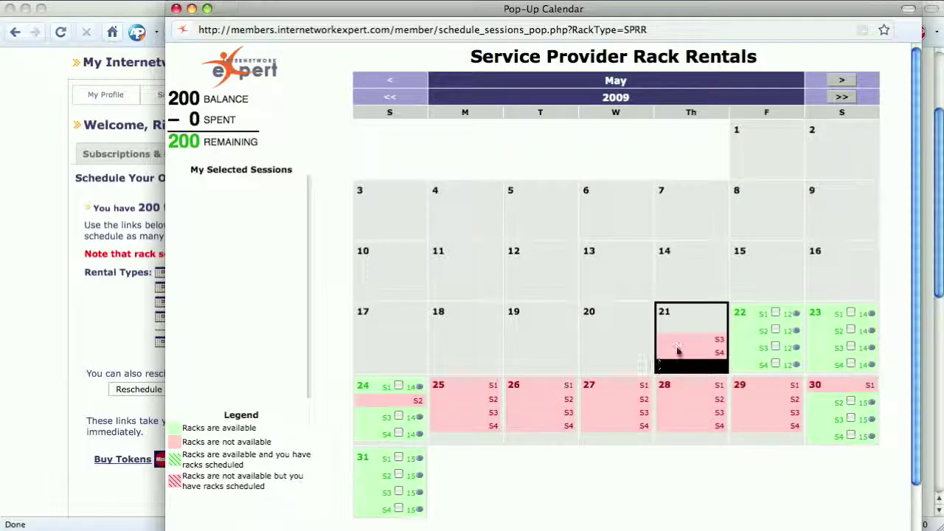
{"action": "mouse_move", "coordinate": [690, 343]}
{"action": "mouse_move", "coordinate": [753, 339]}
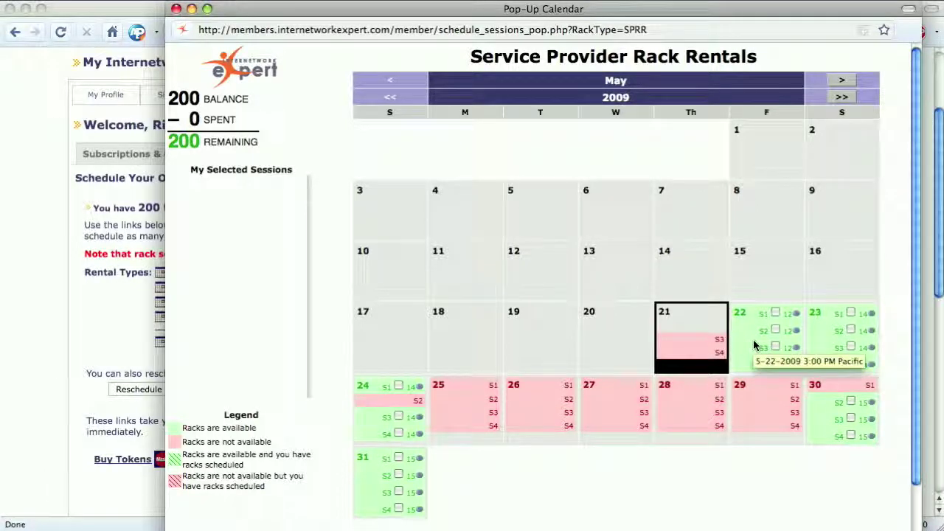
{"action": "mouse_move", "coordinate": [785, 335]}
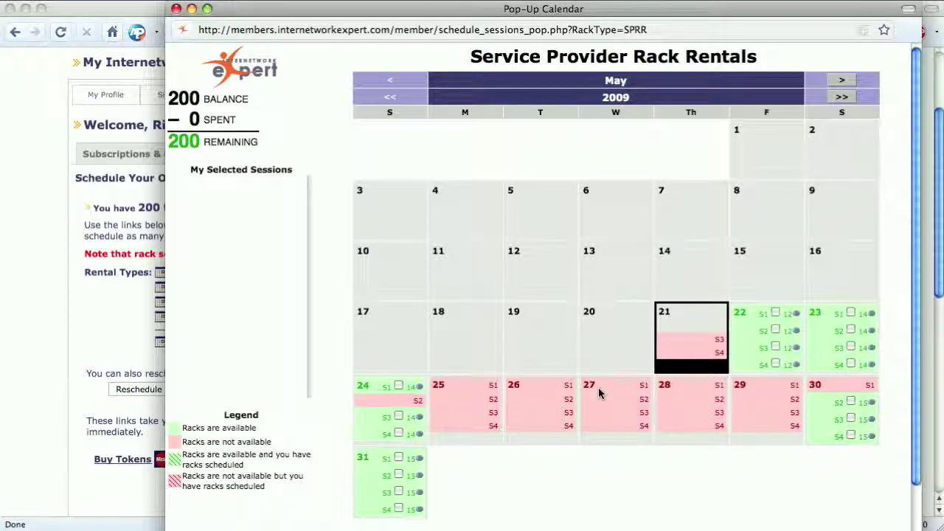
{"action": "mouse_move", "coordinate": [530, 414]}
- Schedule the May 31 S1 and S2 Service Provider rack sessions
{"action": "left_click", "coordinate": [398, 457]}
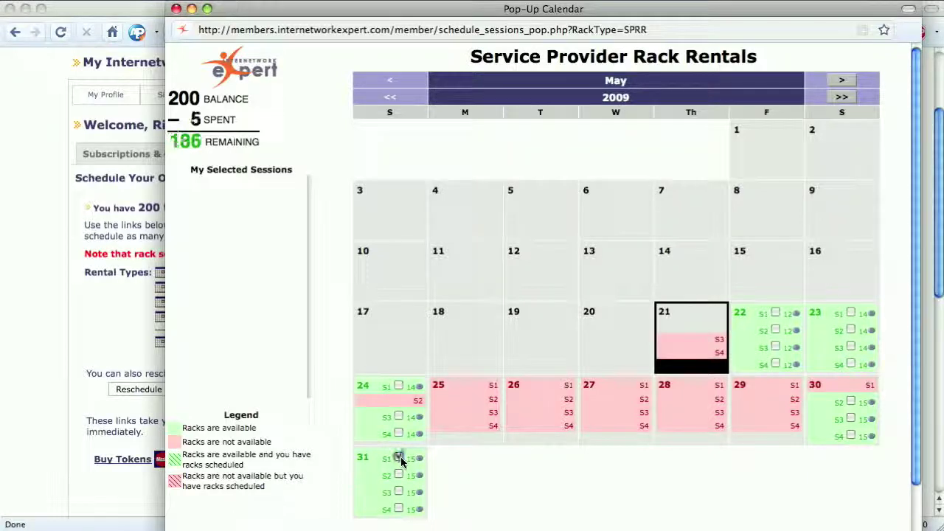
{"action": "left_click", "coordinate": [399, 475]}
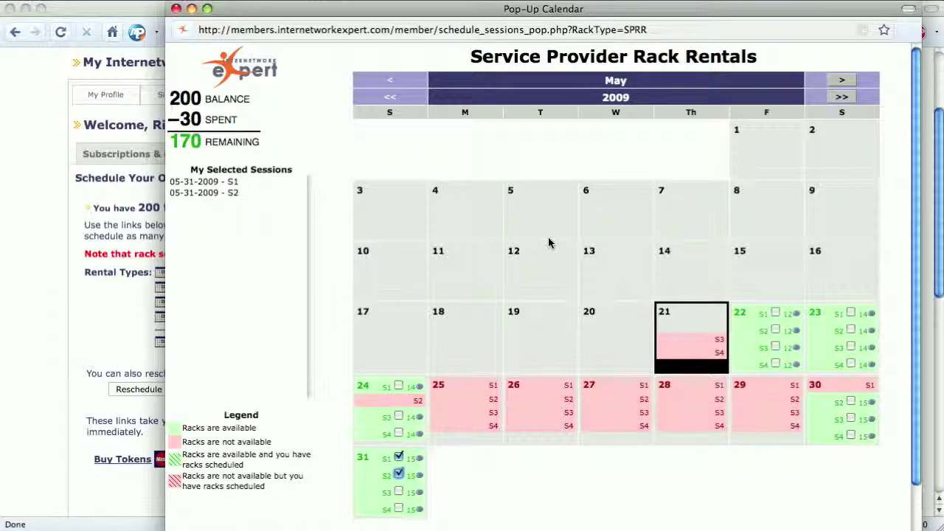
{"action": "scroll", "coordinate": [531, 236], "scroll_direction": "down", "scroll_amount": 3}
{"action": "left_click", "coordinate": [635, 473]}
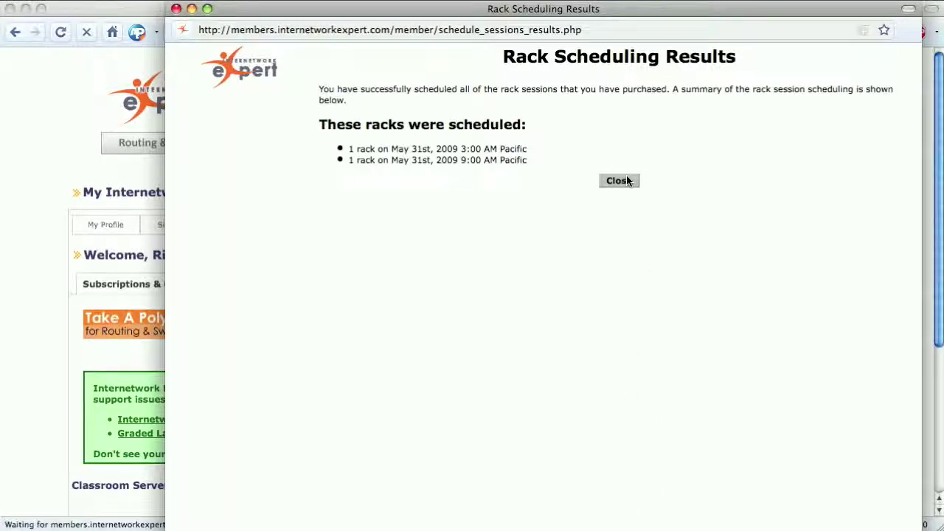
- Close the results and view both May 31 sessions under future rentals, with 170 tokens left
{"action": "left_click", "coordinate": [618, 181]}
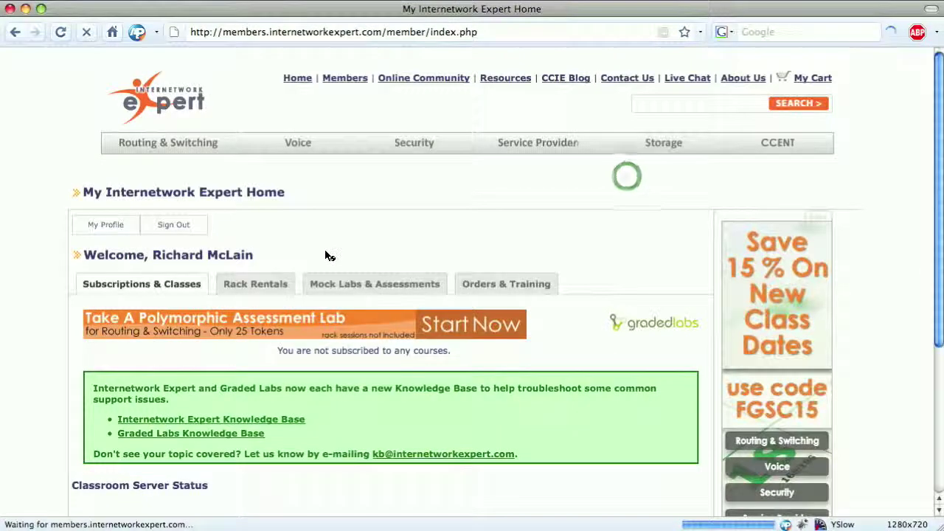
{"action": "left_click", "coordinate": [266, 279]}
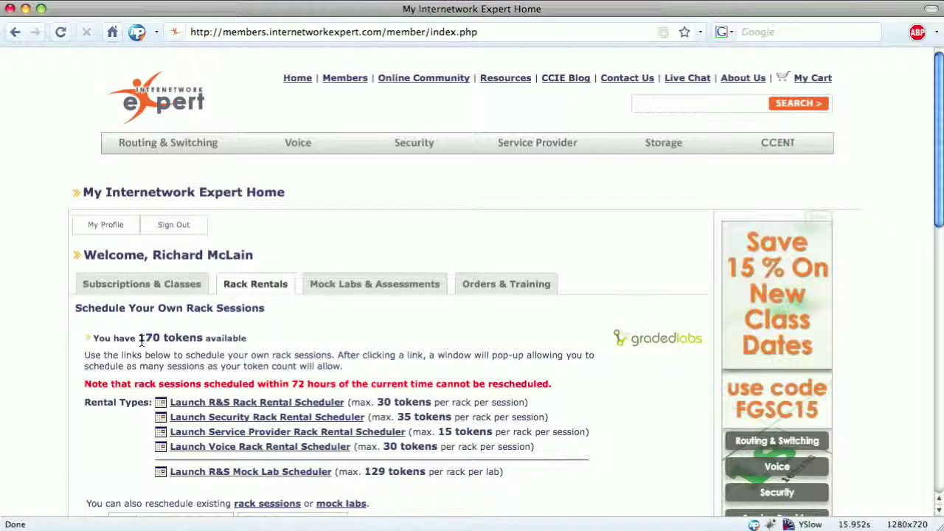
{"action": "scroll", "coordinate": [384, 181], "scroll_direction": "down", "scroll_amount": 3}
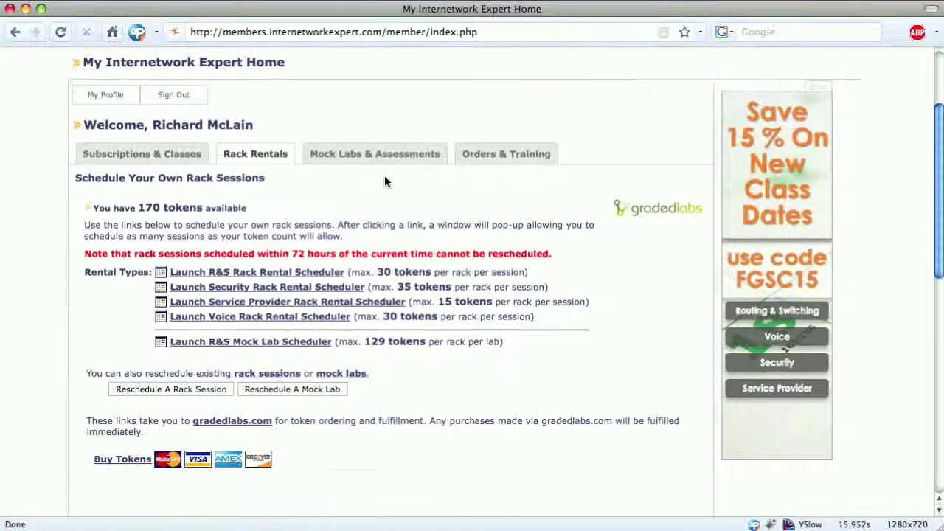
{"action": "scroll", "coordinate": [384, 182], "scroll_direction": "down", "scroll_amount": 5}
{"action": "scroll", "coordinate": [385, 181], "scroll_direction": "down", "scroll_amount": 3}
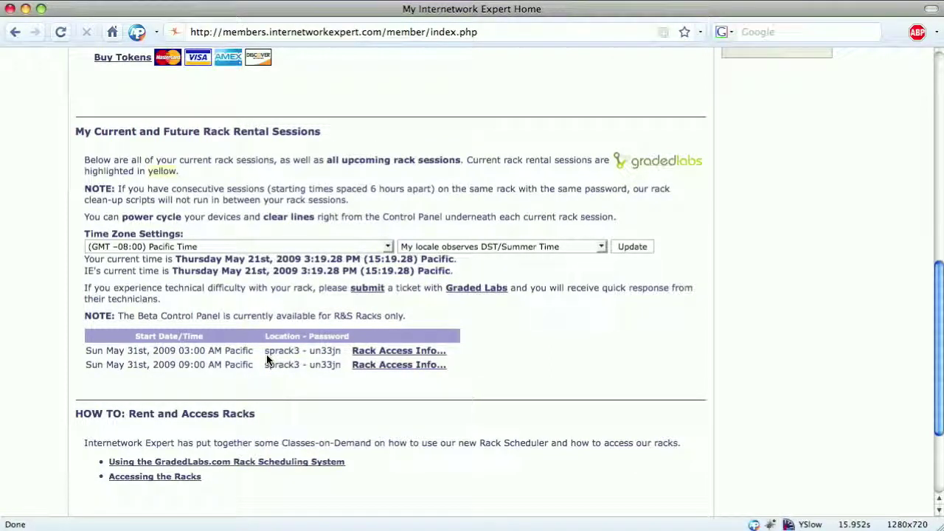
{"action": "left_click", "coordinate": [372, 351]}
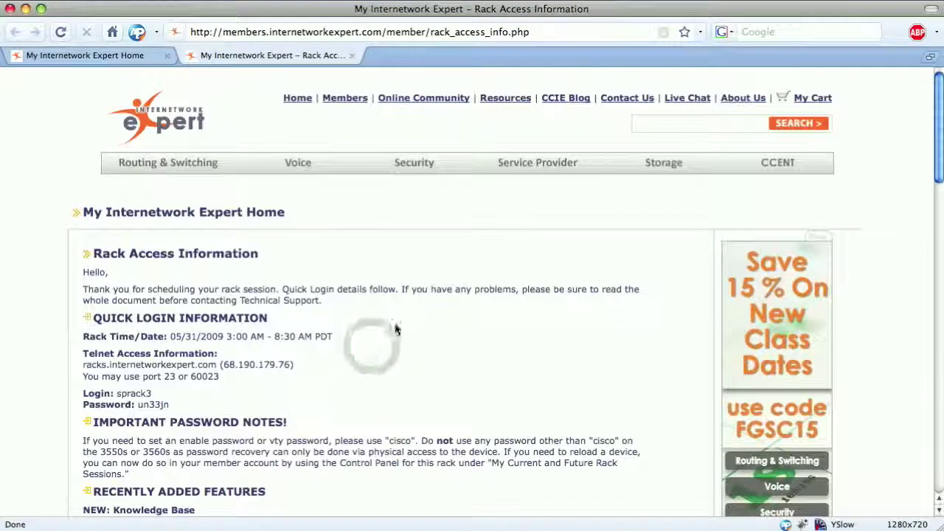
{"action": "scroll", "coordinate": [466, 261], "scroll_direction": "down", "scroll_amount": 5}
{"action": "scroll", "coordinate": [465, 259], "scroll_direction": "down", "scroll_amount": 5}
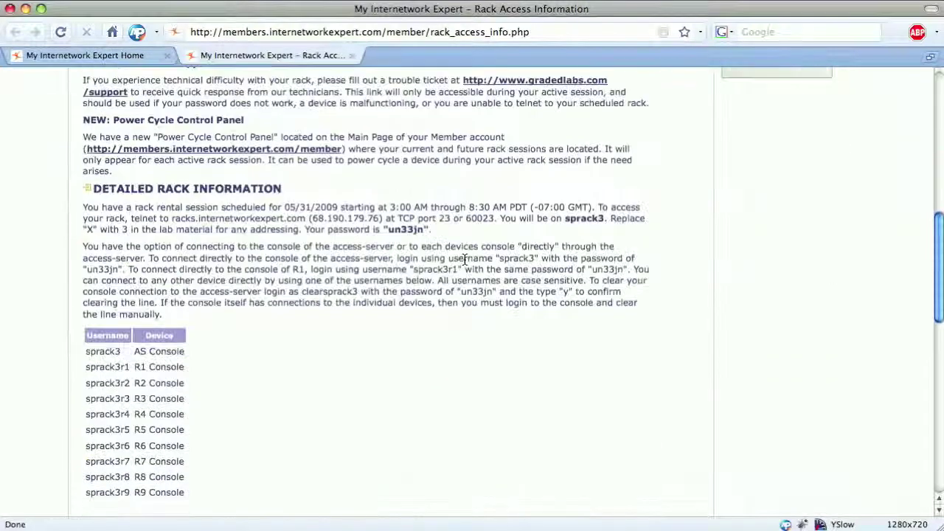
{"action": "scroll", "coordinate": [464, 260], "scroll_direction": "down", "scroll_amount": 5}
{"action": "scroll", "coordinate": [465, 262], "scroll_direction": "down", "scroll_amount": 3}
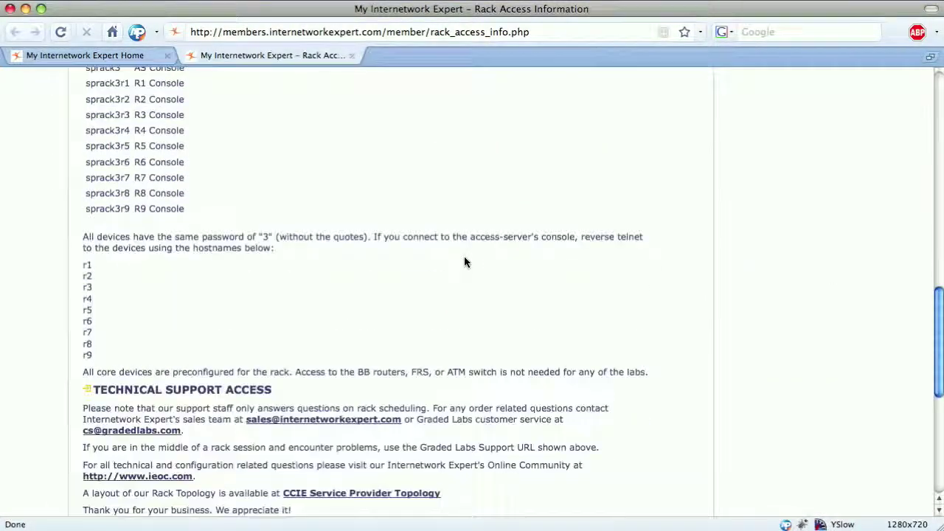
{"action": "key", "text": "super+w"}
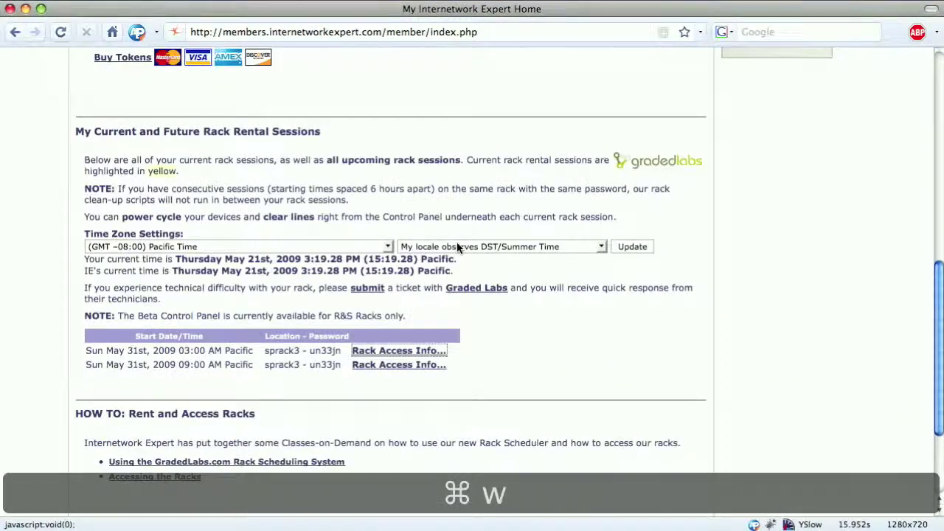
{"action": "scroll", "coordinate": [456, 242], "scroll_direction": "up", "scroll_amount": 3}
{"action": "scroll", "coordinate": [457, 247], "scroll_direction": "up", "scroll_amount": 1}
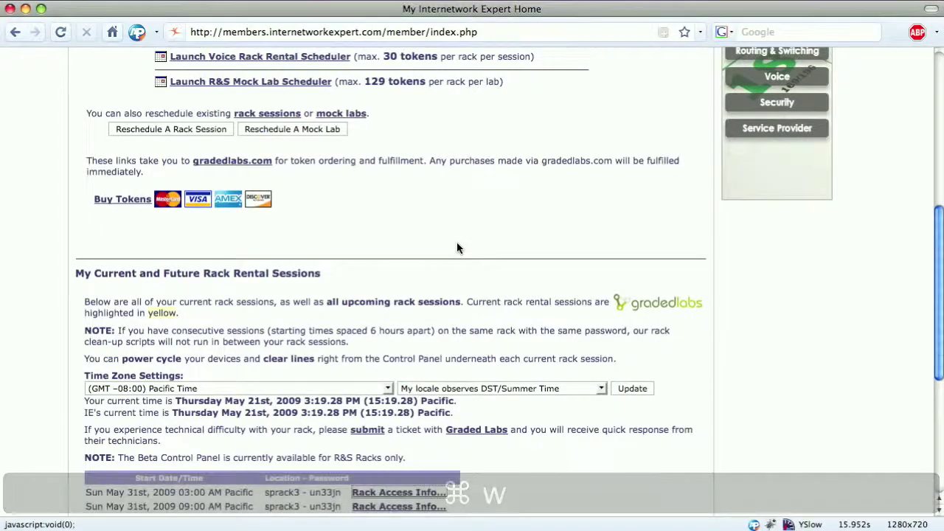
{"action": "scroll", "coordinate": [457, 248], "scroll_direction": "up", "scroll_amount": 3}
{"action": "scroll", "coordinate": [456, 247], "scroll_direction": "up", "scroll_amount": 1}
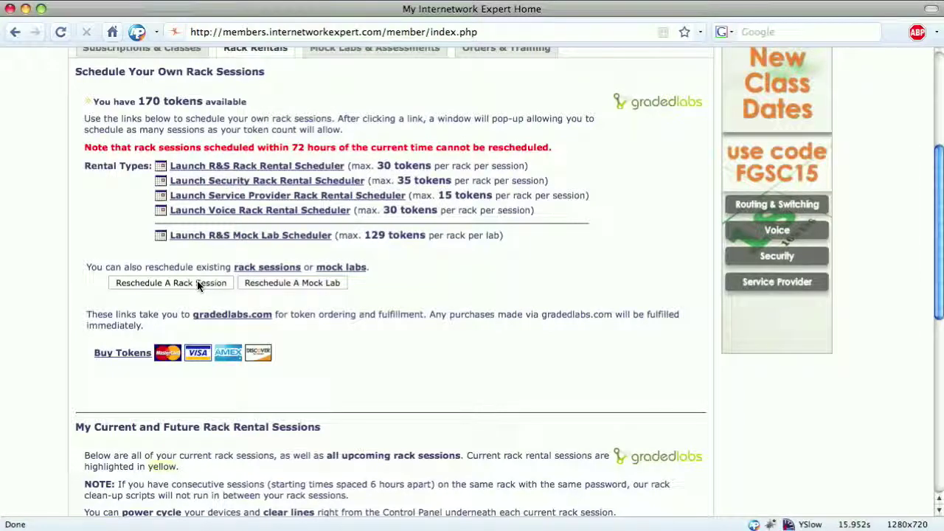
- Refund the May 31 3:00 AM and 9:00 AM sessions, returning 30 tokens
{"action": "left_click", "coordinate": [171, 284]}
{"action": "scroll", "coordinate": [312, 338], "scroll_direction": "down", "scroll_amount": 1}
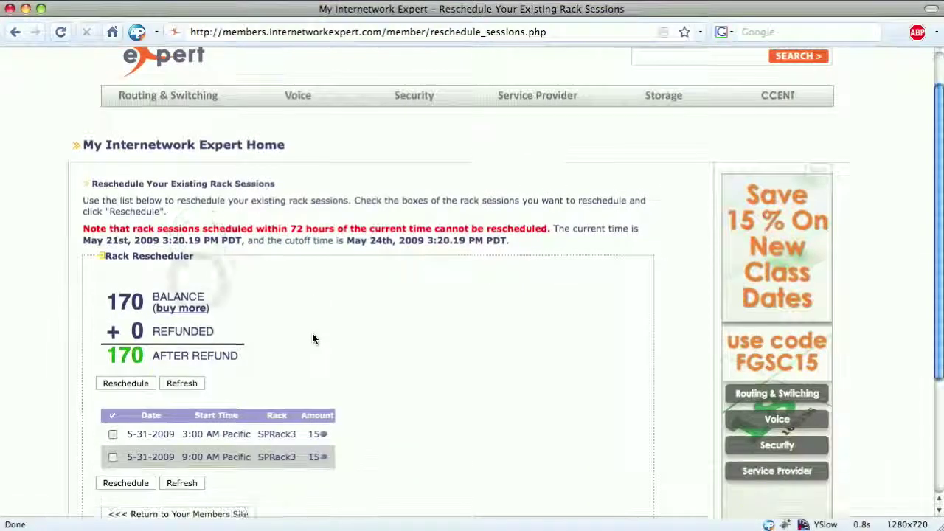
{"action": "scroll", "coordinate": [312, 338], "scroll_direction": "down", "scroll_amount": 4}
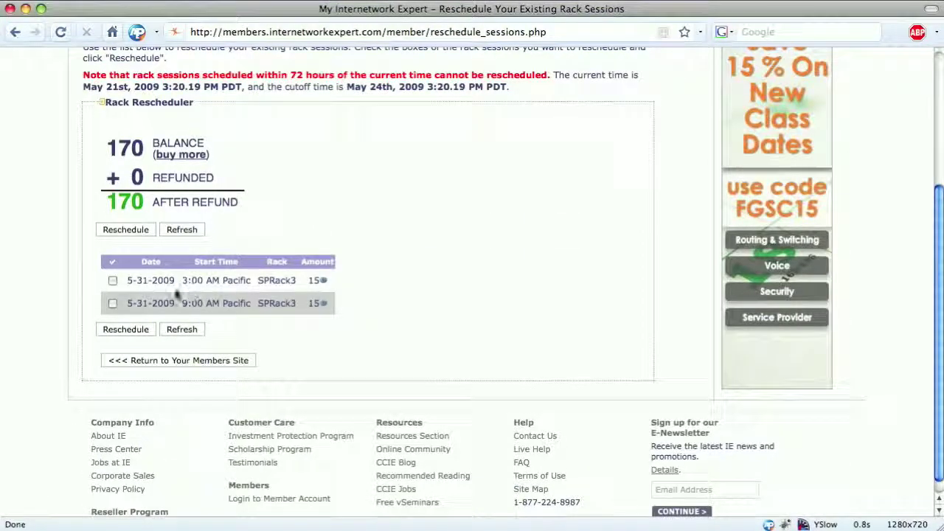
{"action": "left_click", "coordinate": [111, 281]}
{"action": "left_click", "coordinate": [112, 303]}
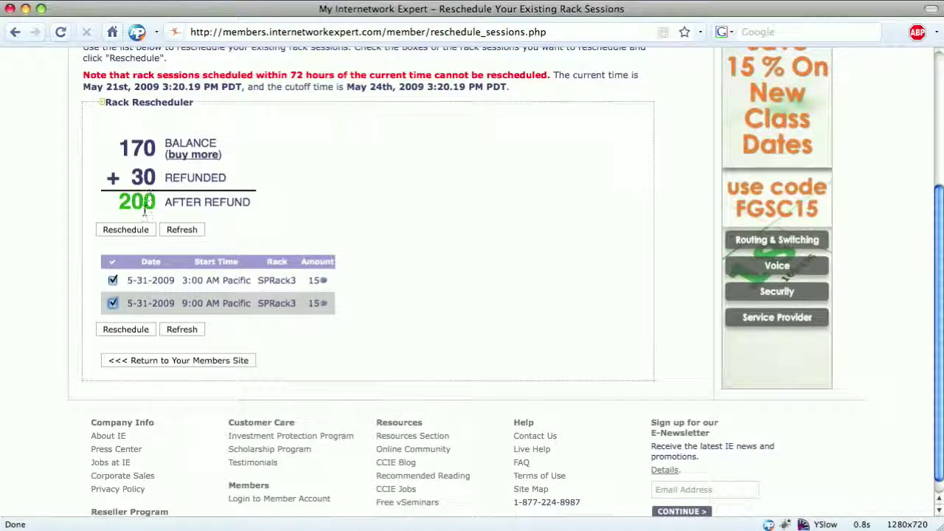
{"action": "left_click", "coordinate": [132, 328]}
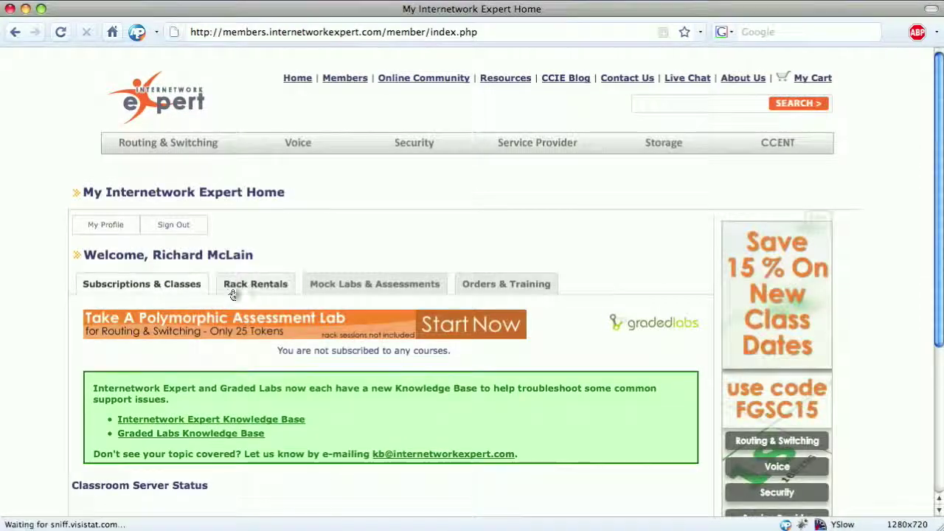
- Review the Refund Results for both May 31 sessions and the 200-token balance
{"action": "scroll", "coordinate": [238, 292], "scroll_direction": "down", "scroll_amount": 1}
{"action": "left_click", "coordinate": [242, 258]}
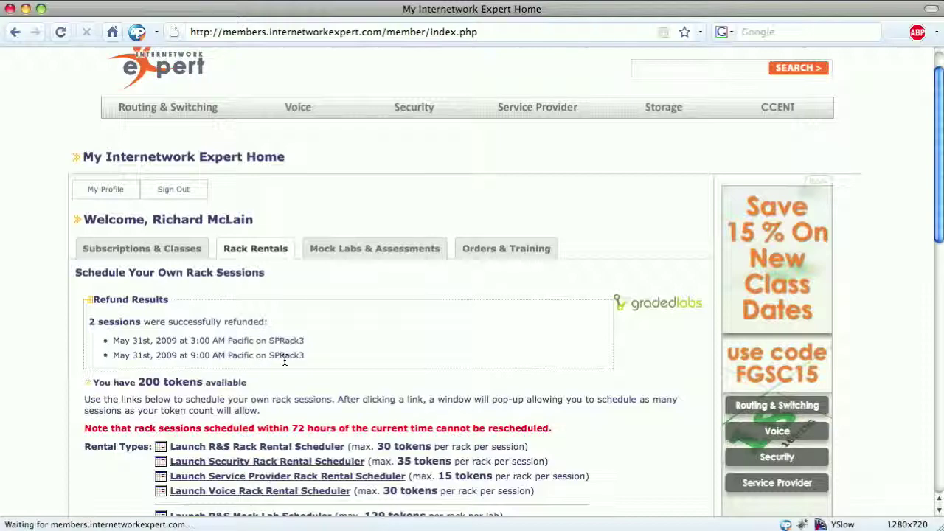
{"action": "scroll", "coordinate": [335, 330], "scroll_direction": "down", "scroll_amount": 10}
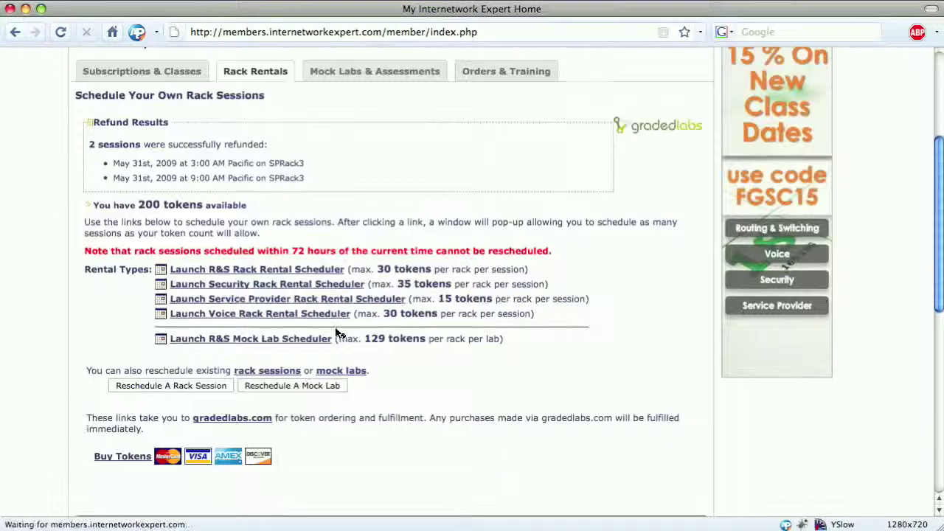